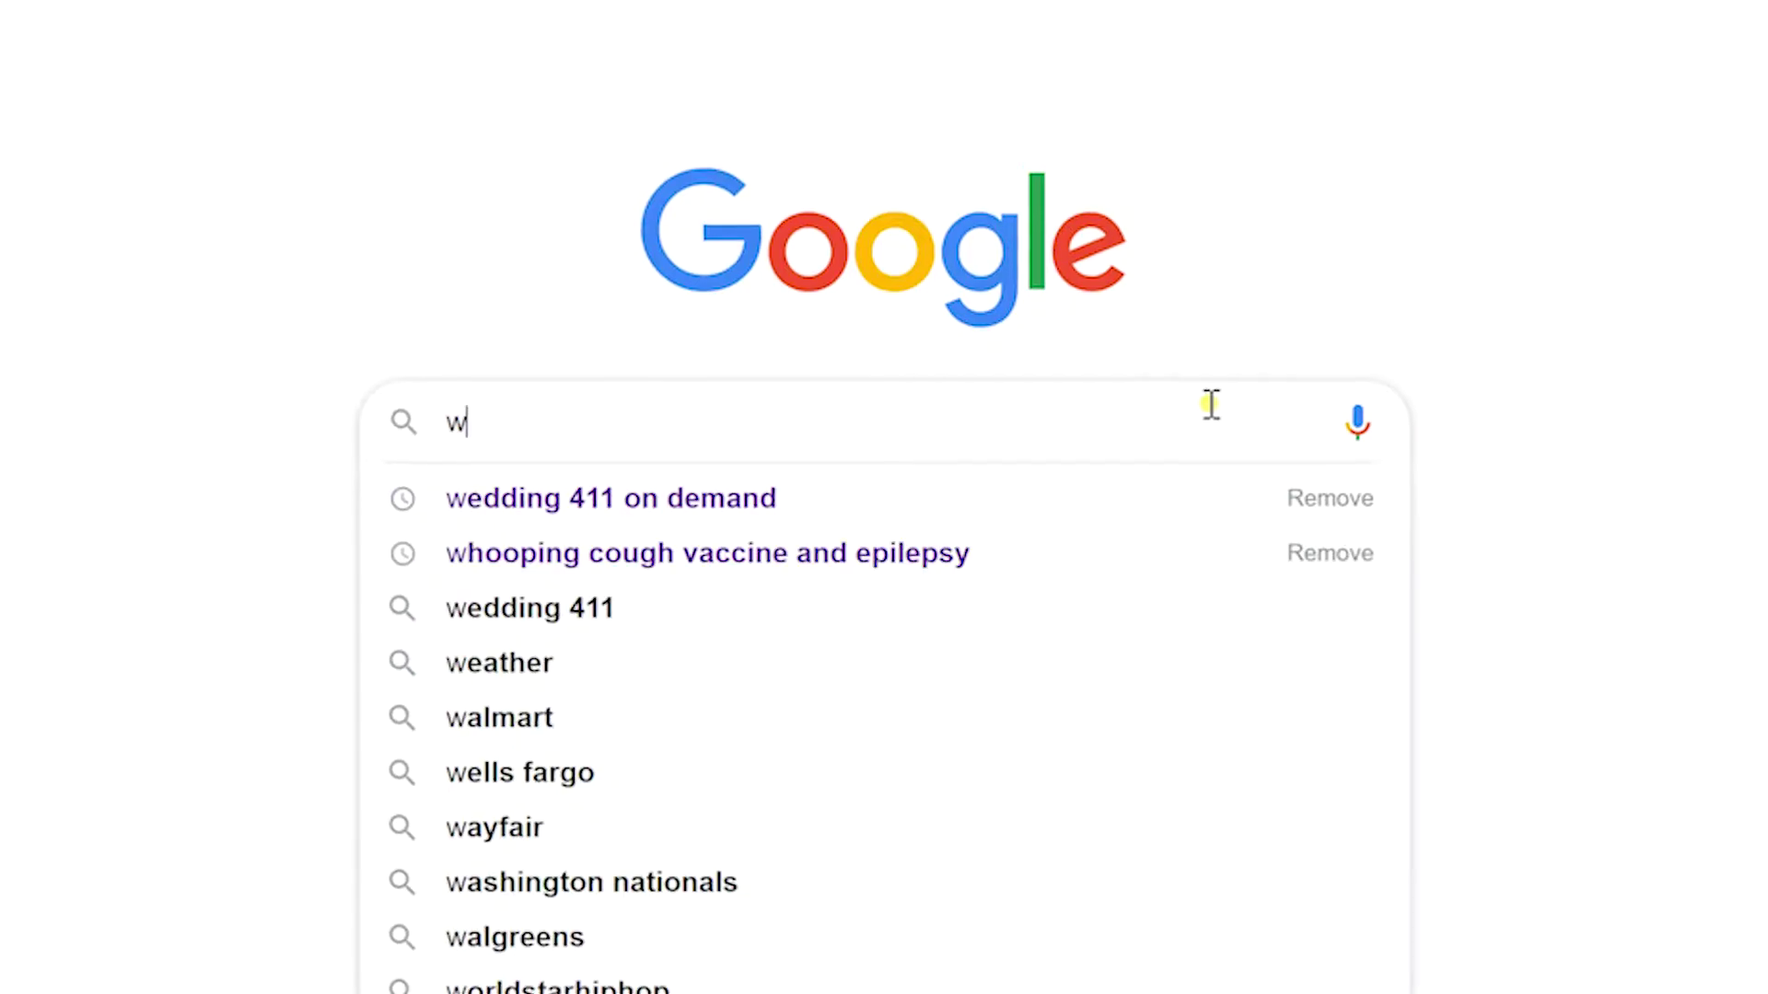
pyautogui.write('11 on dem')
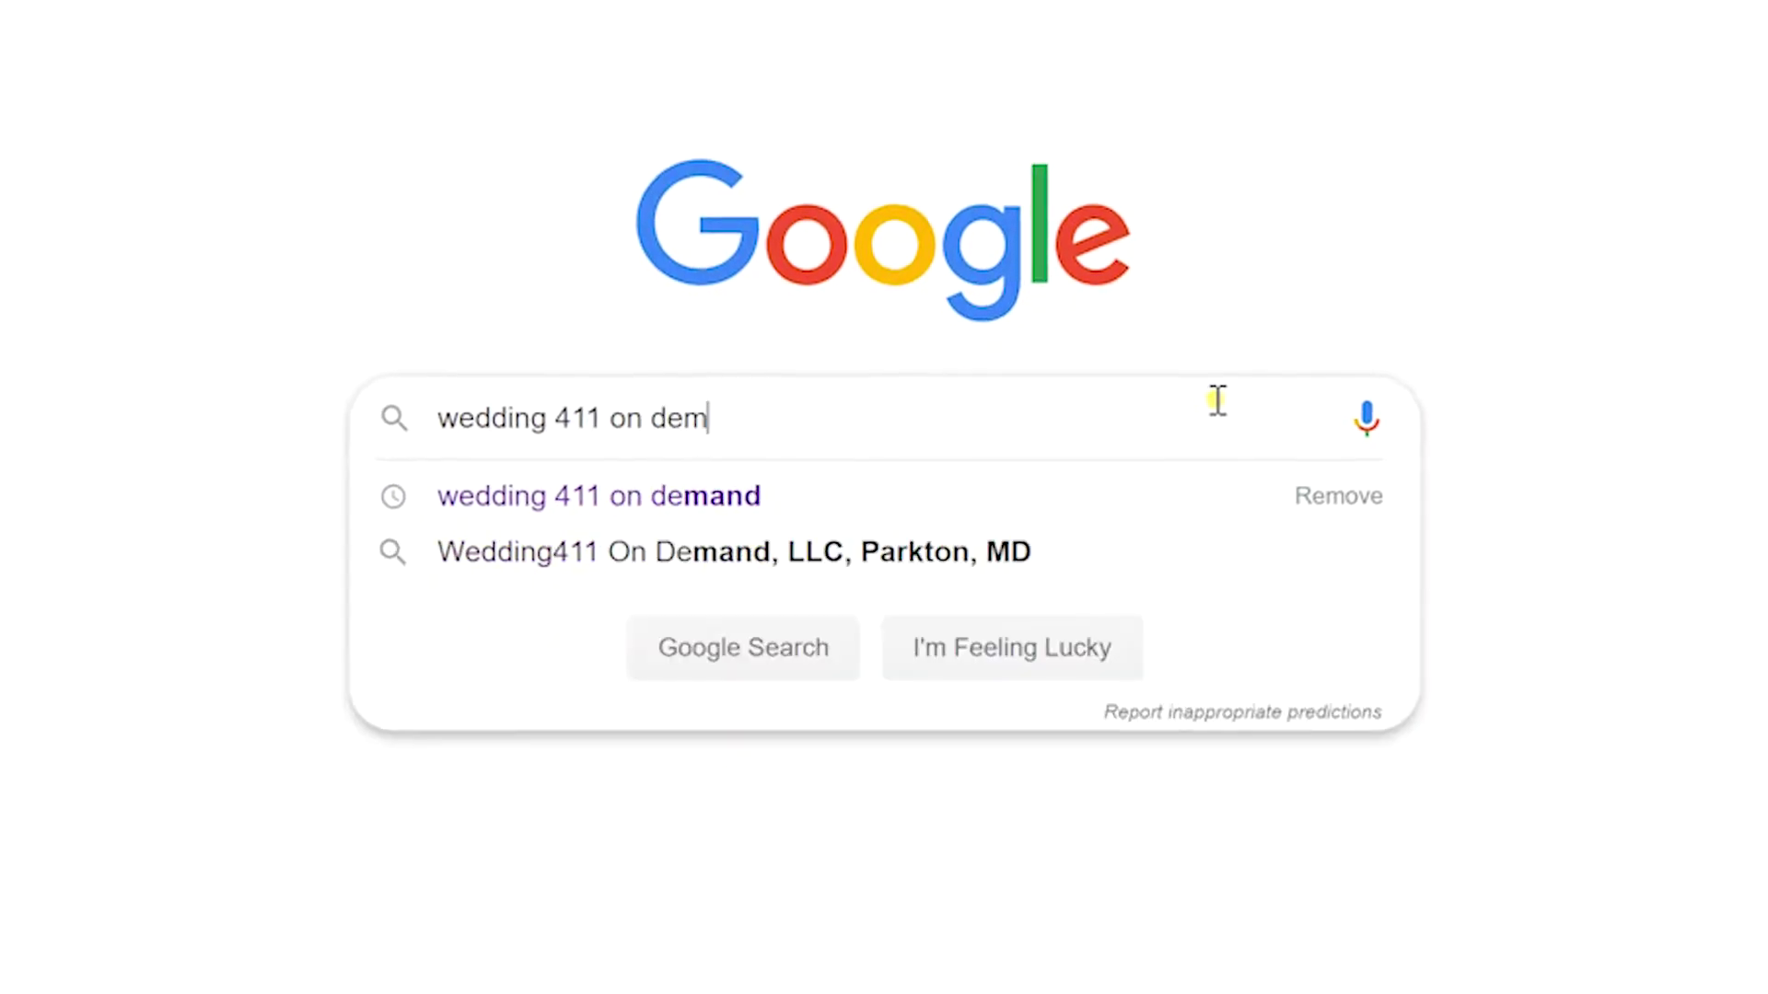
pyautogui.write('and')
# Step: Search Google for 'wedding 411 on demand' and log in with the saved email and password
pyautogui.press('Return')
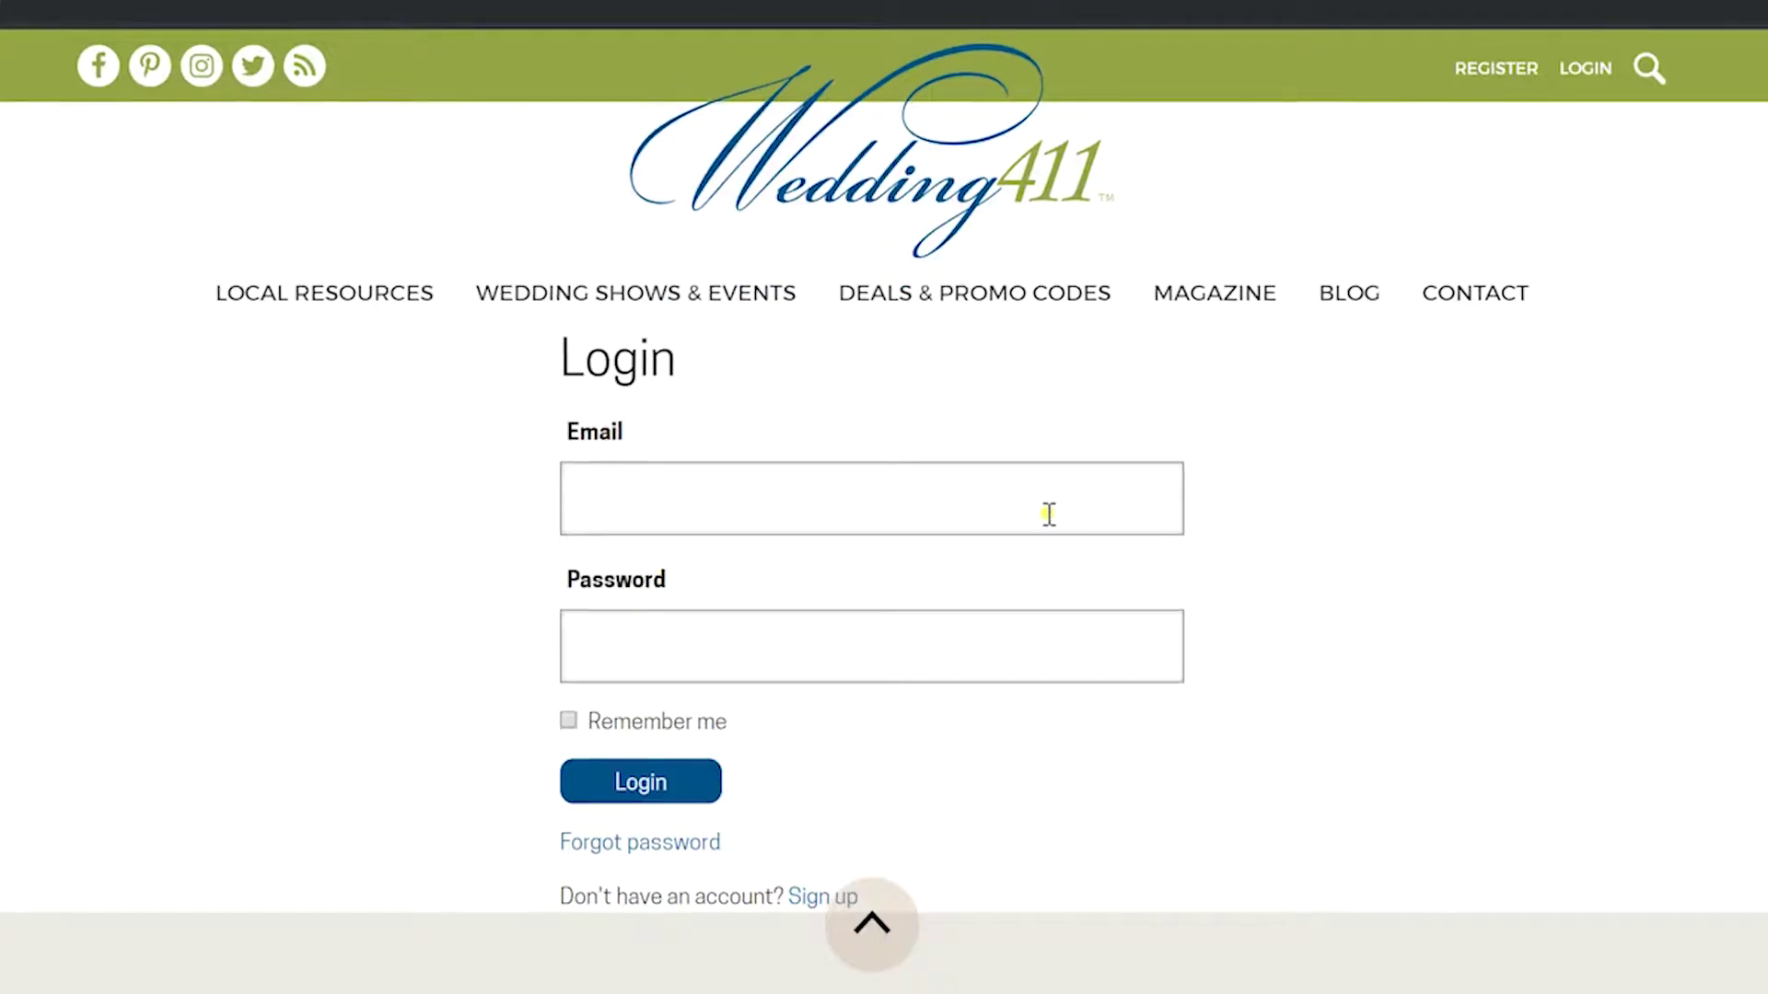
pyautogui.click(1046, 513)
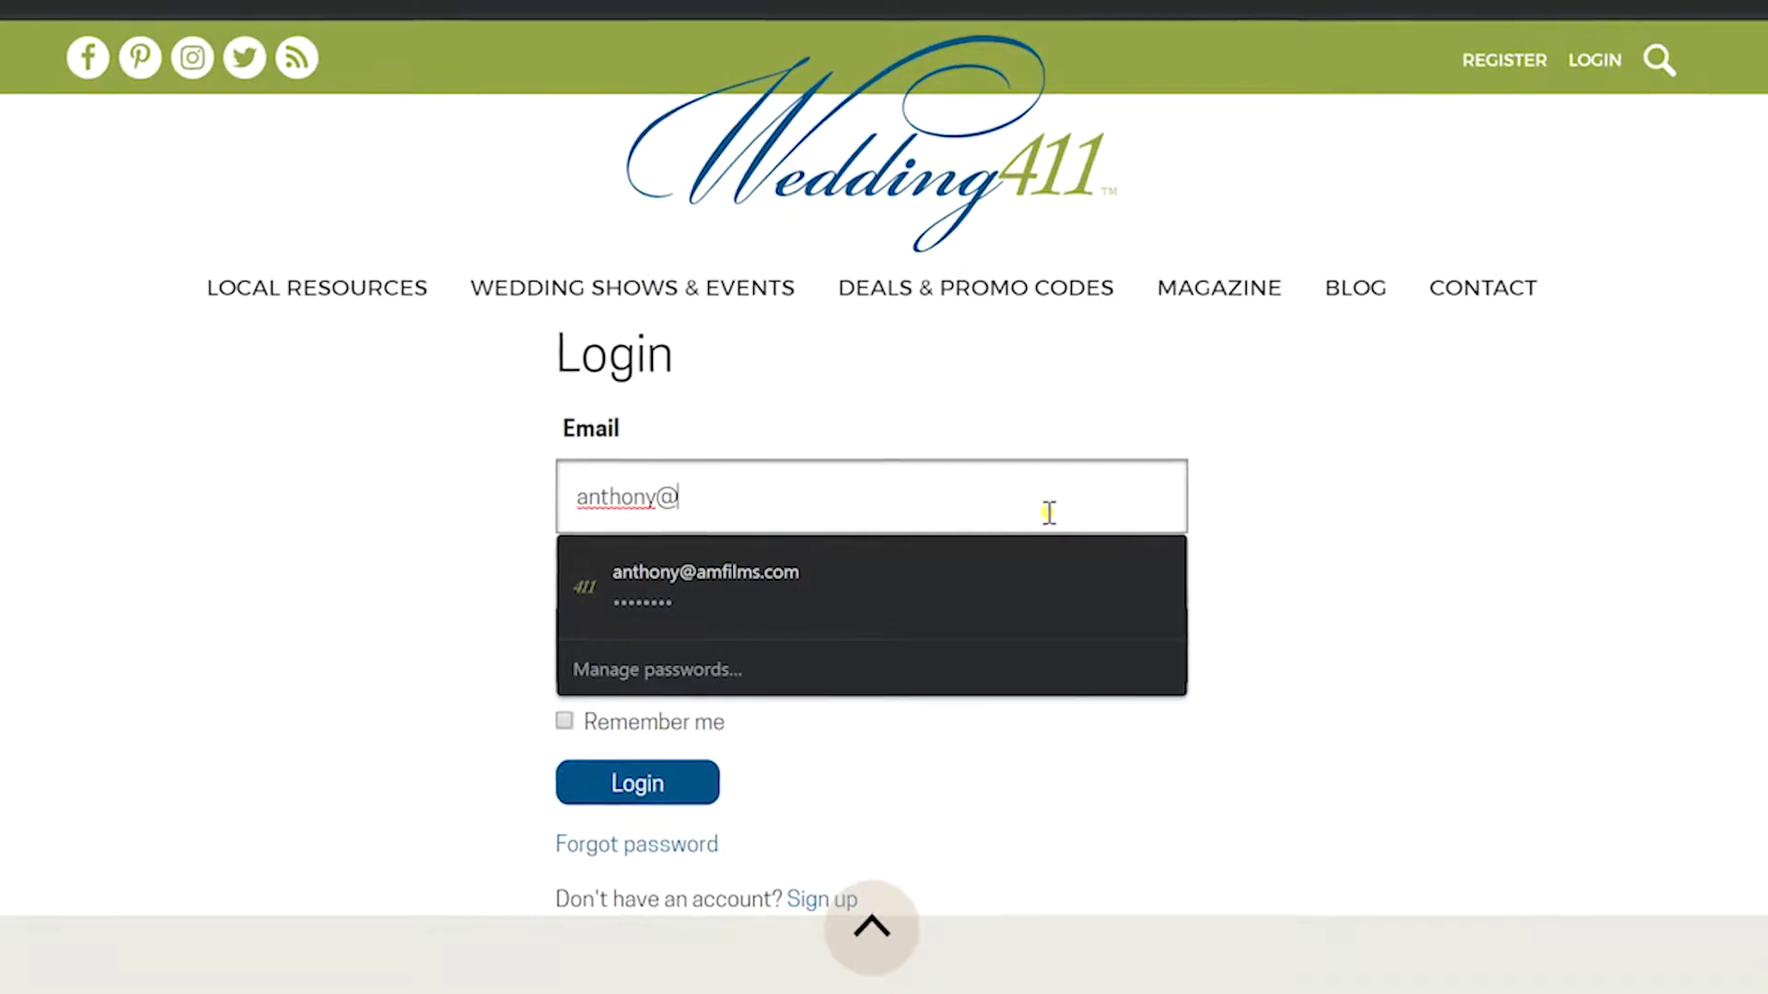
pyautogui.press('Tab')
pyautogui.write('a')
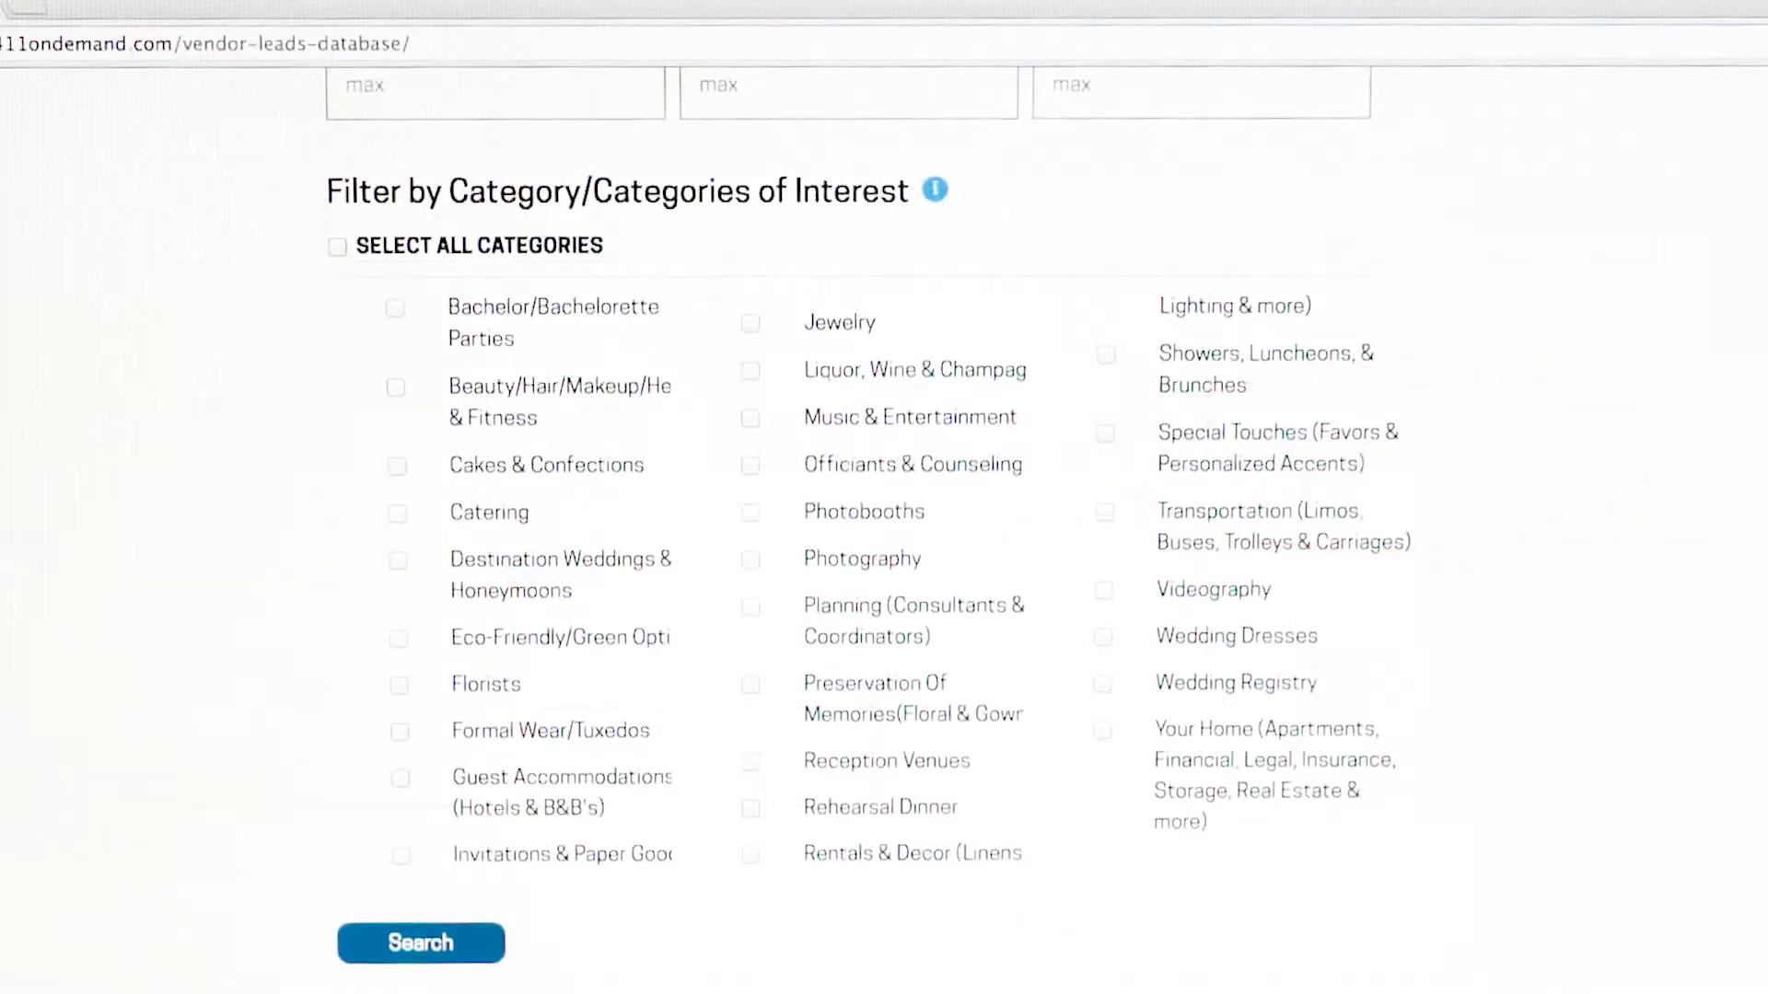
# Step: Tick the Cakes & Confections checkbox under Filter by Category
pyautogui.click(395, 467)
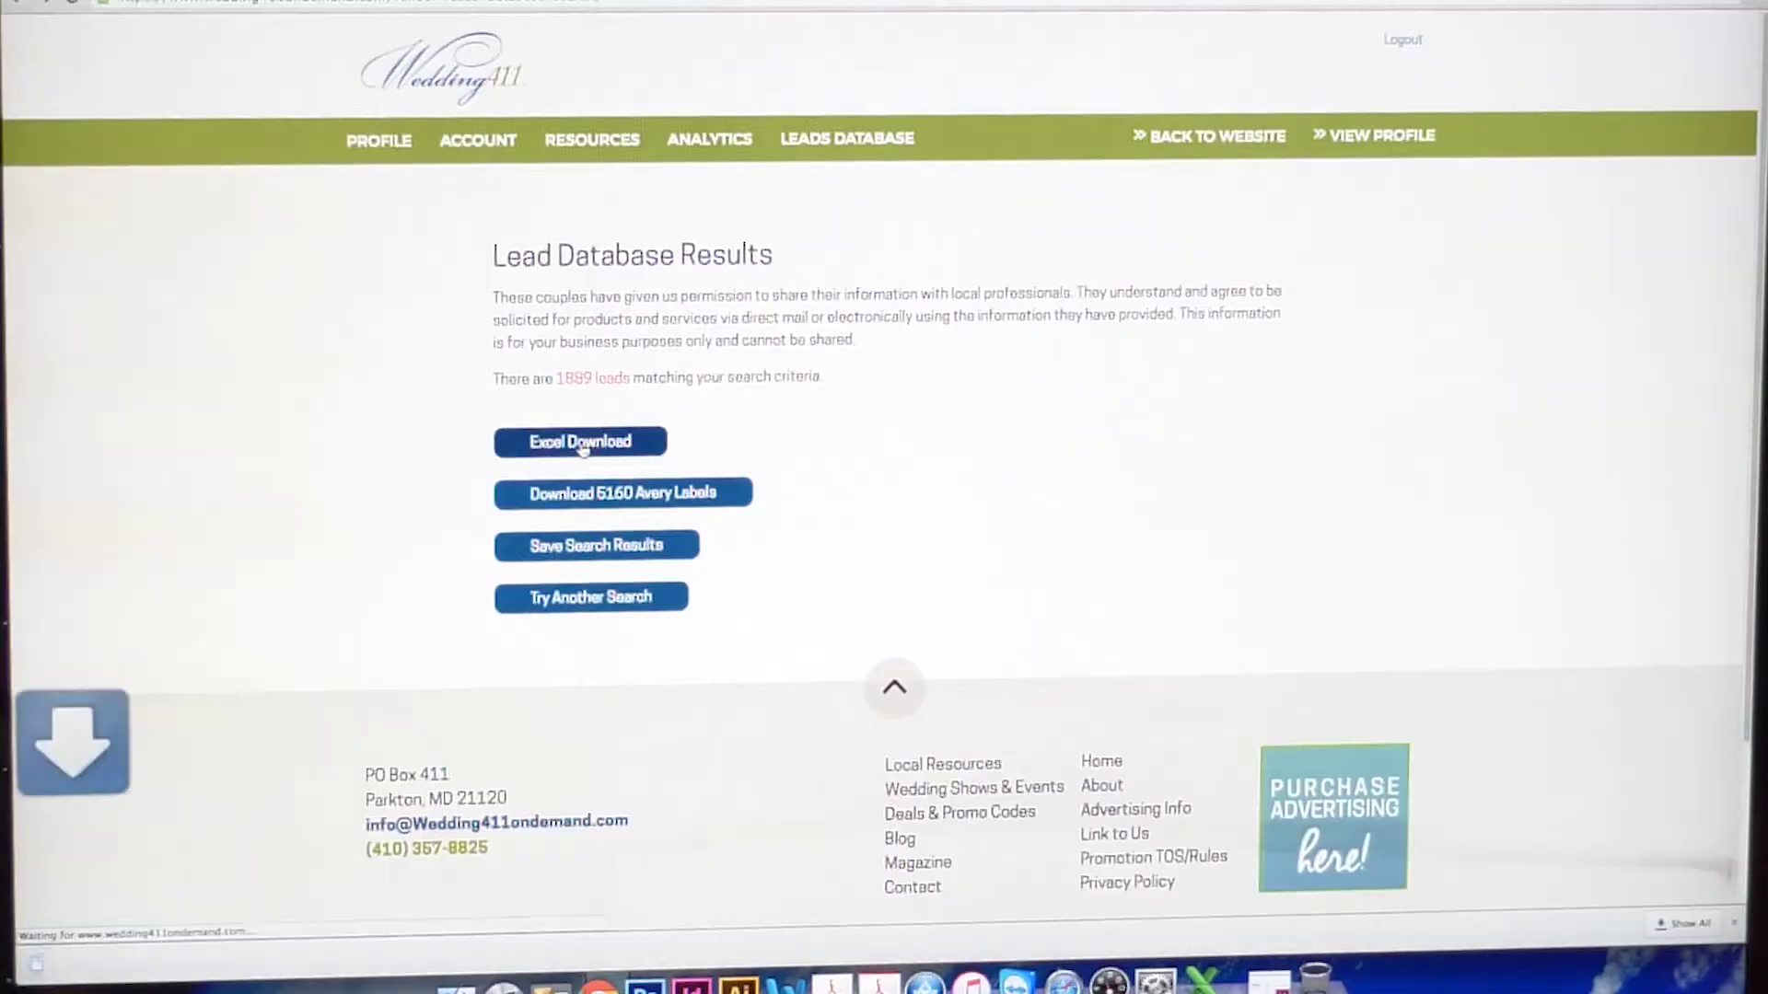
# Step: Open the downloaded lead_results_export CSV from the downloads bar
pyautogui.click(135, 963)
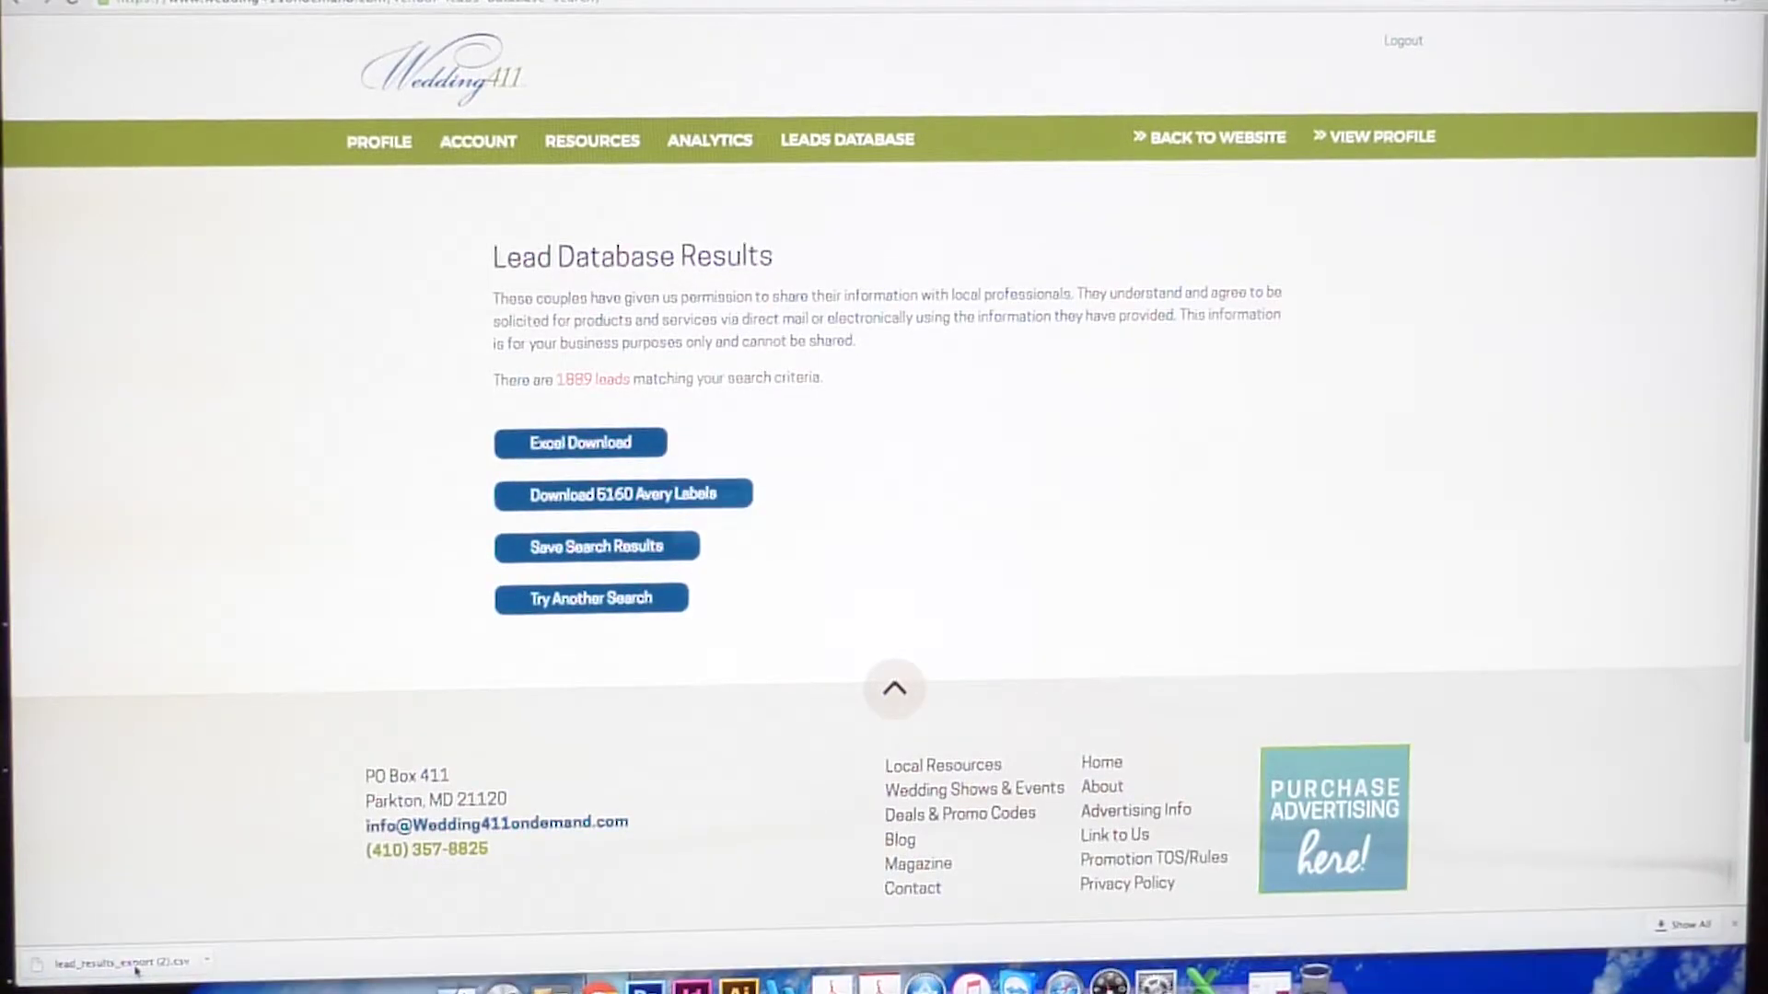